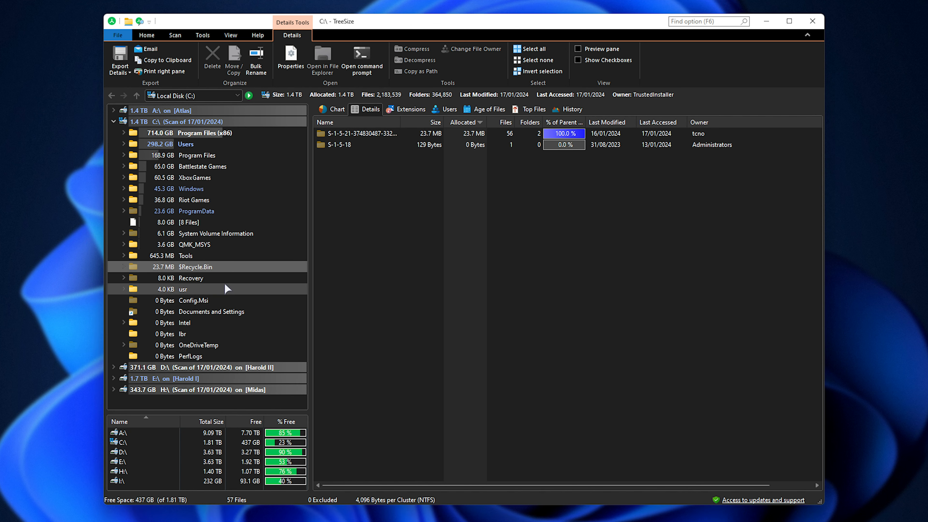
Expand the $Recycle.Bin folder on drive C: and widen the Name column to inspect its subfolders
click(124, 267)
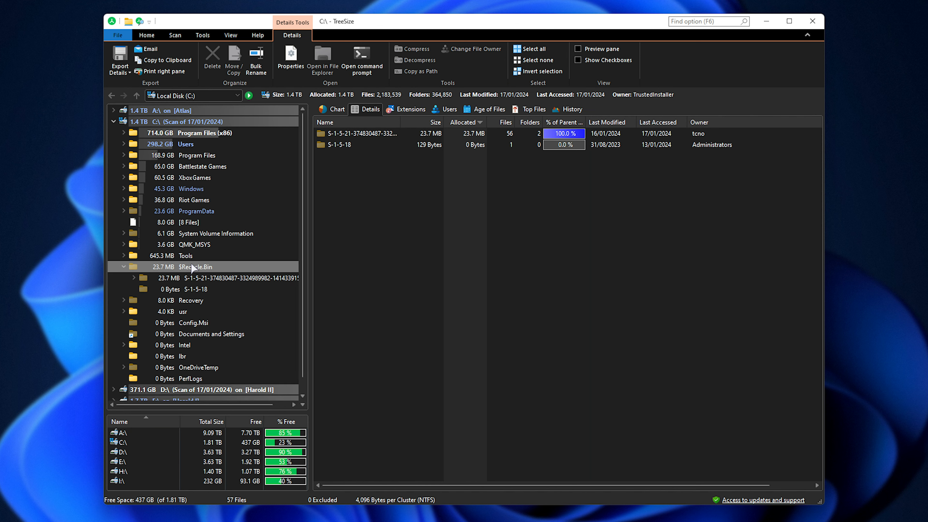
drag(401, 201, 320, 120)
click(398, 164)
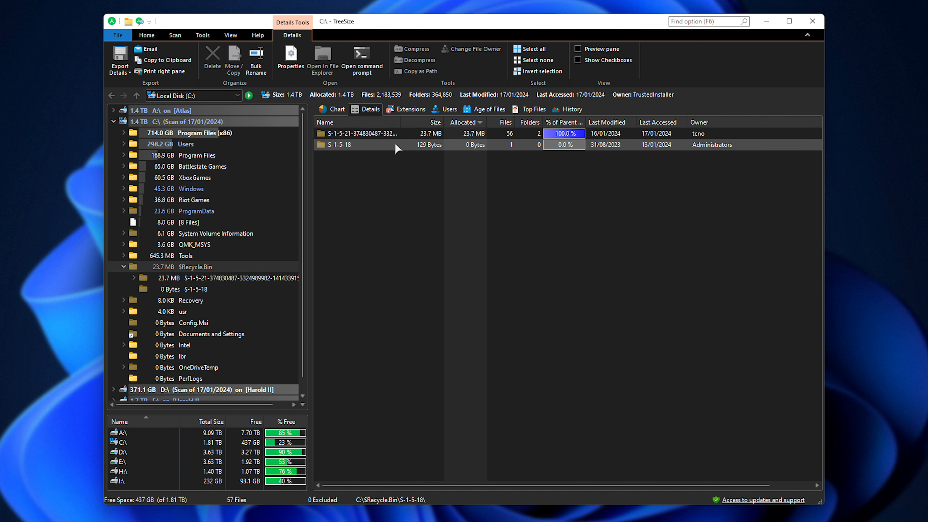
drag(401, 122, 422, 122)
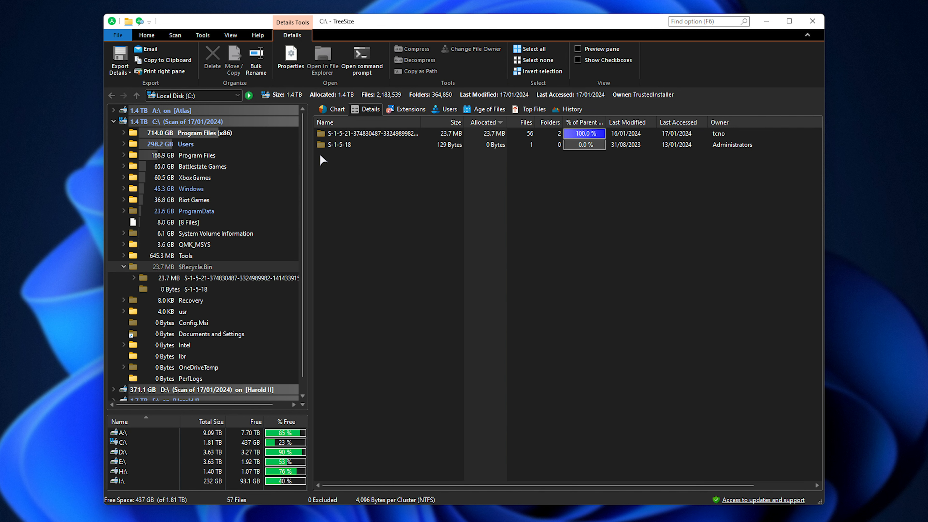
drag(341, 164, 817, 207)
Switch to File Explorer, open Local Disk (C:), and check the view options for showing hidden items
key(super+e)
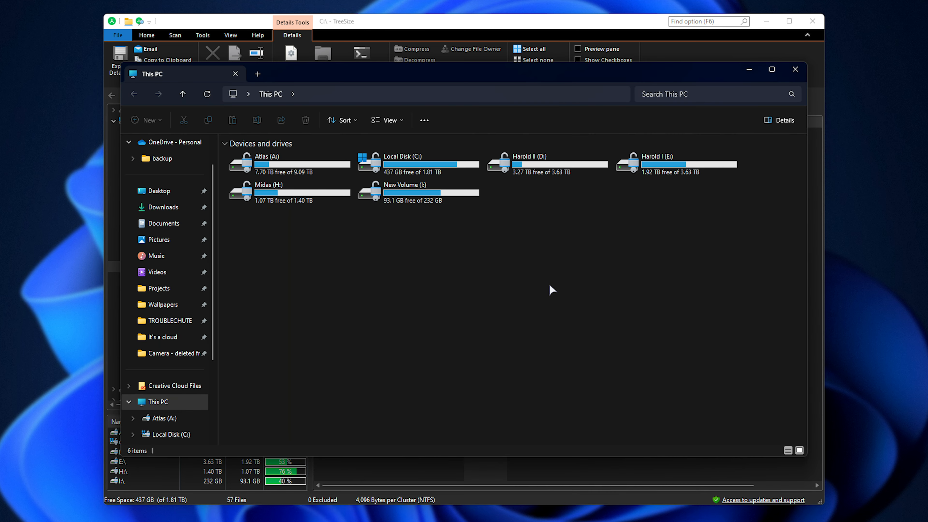
double_click(411, 154)
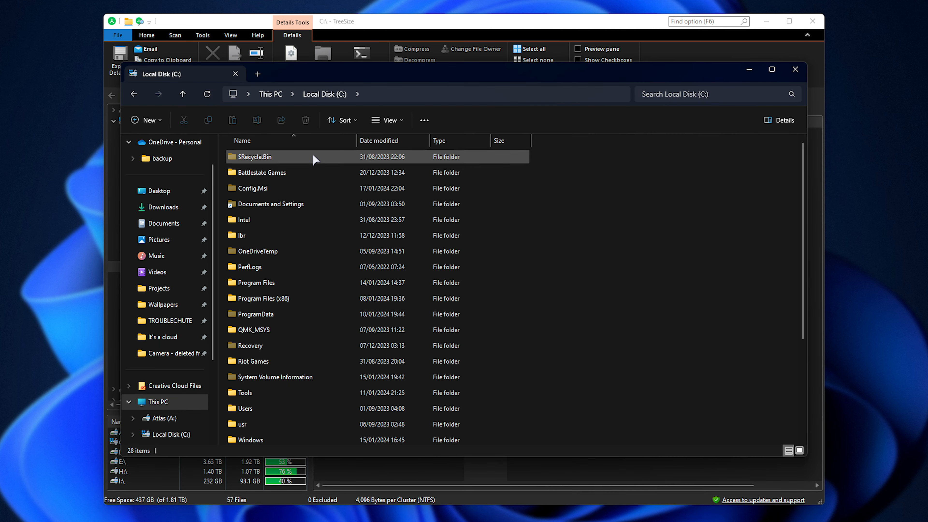
click(289, 156)
click(388, 120)
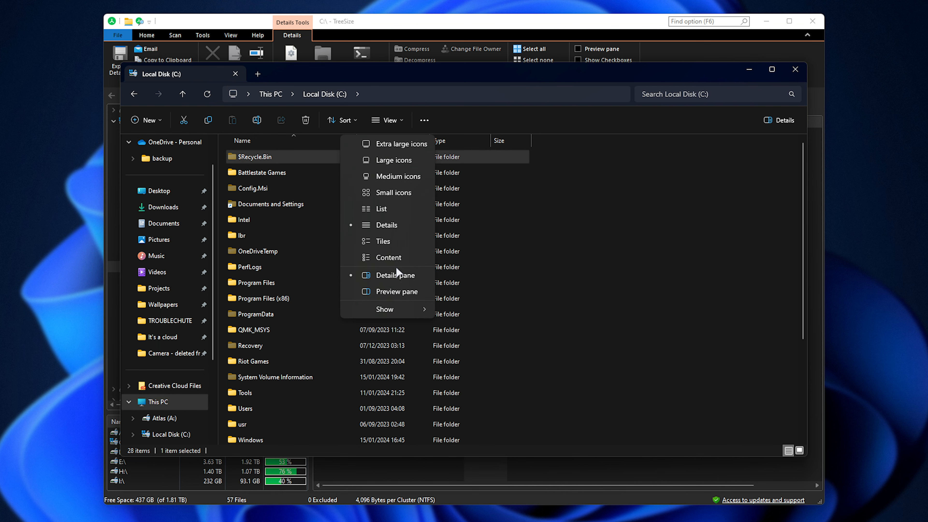
mouse_move(398, 302)
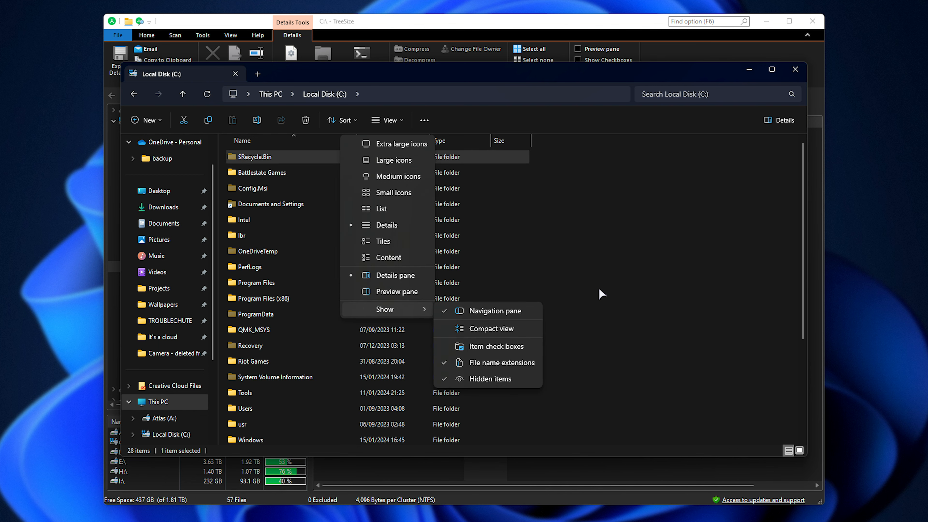
click(609, 126)
key(ctrl)
key(ctrl)
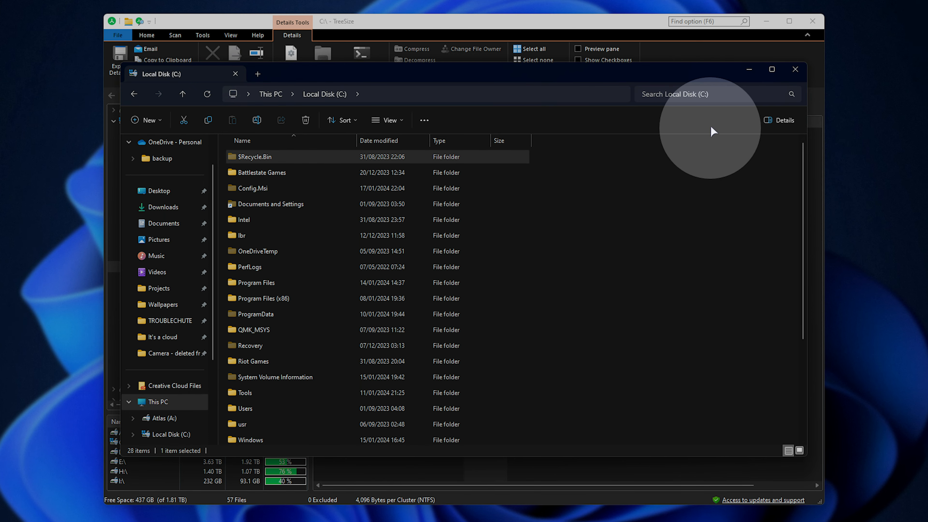
Open the $Recycle.Bin folder, try to open its S-1-5-18 subfolder, and minimize File Explorer
double_click(254, 157)
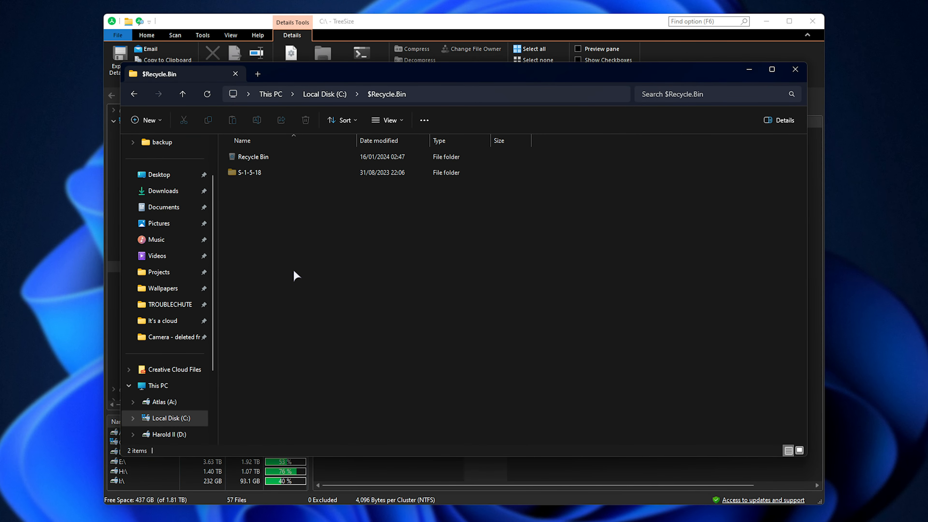
drag(293, 272, 248, 174)
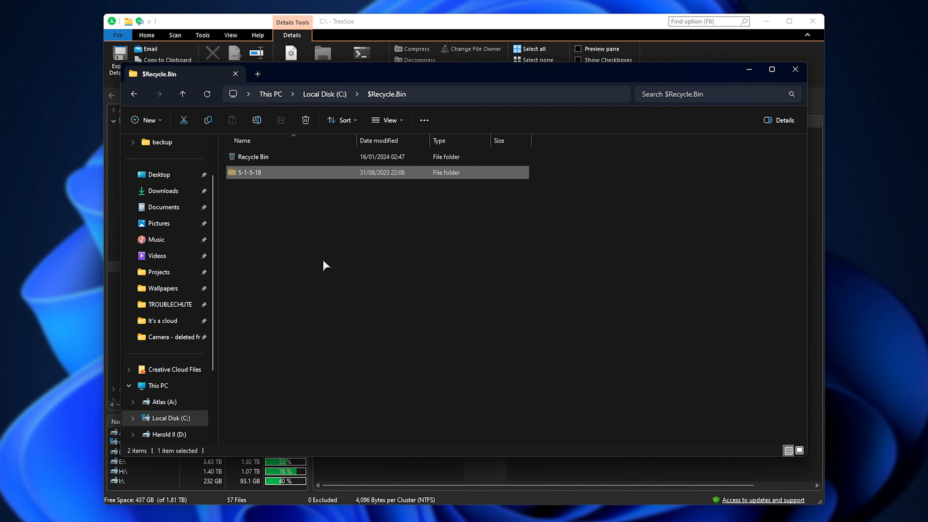
double_click(278, 174)
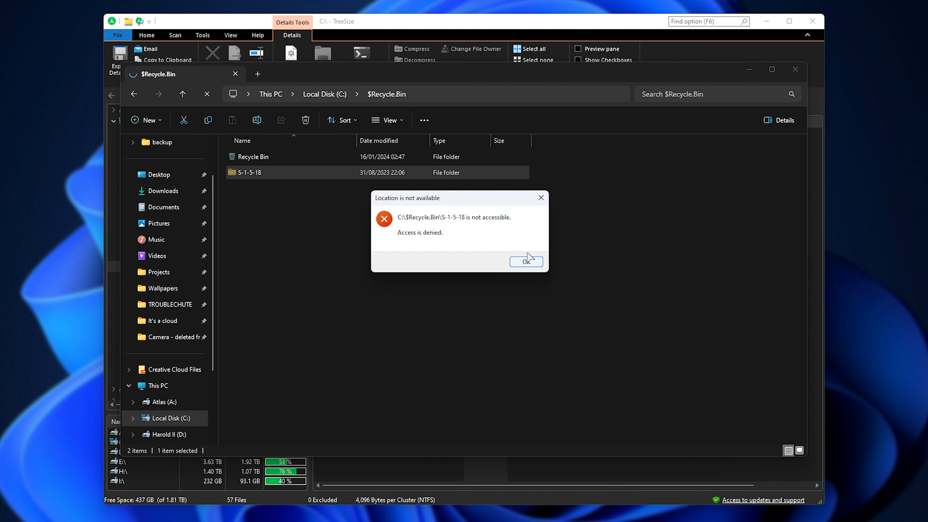
click(527, 262)
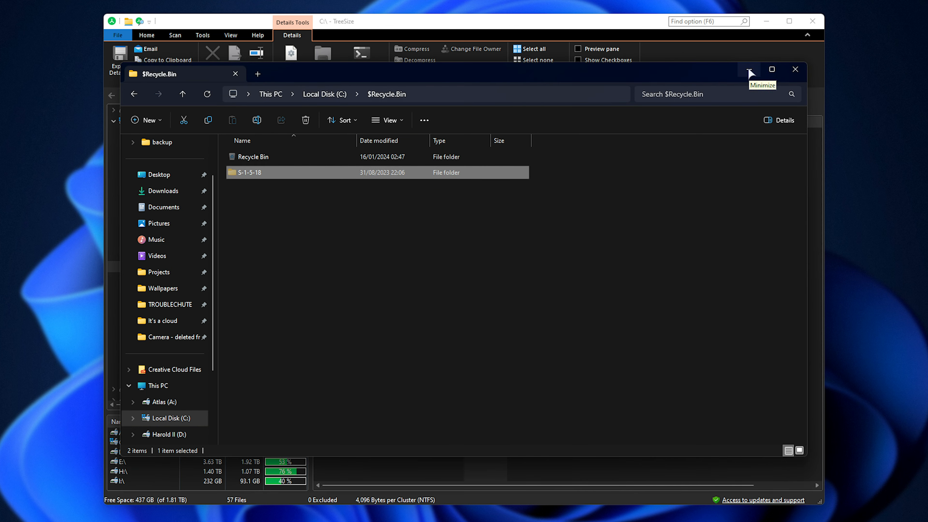
click(375, 154)
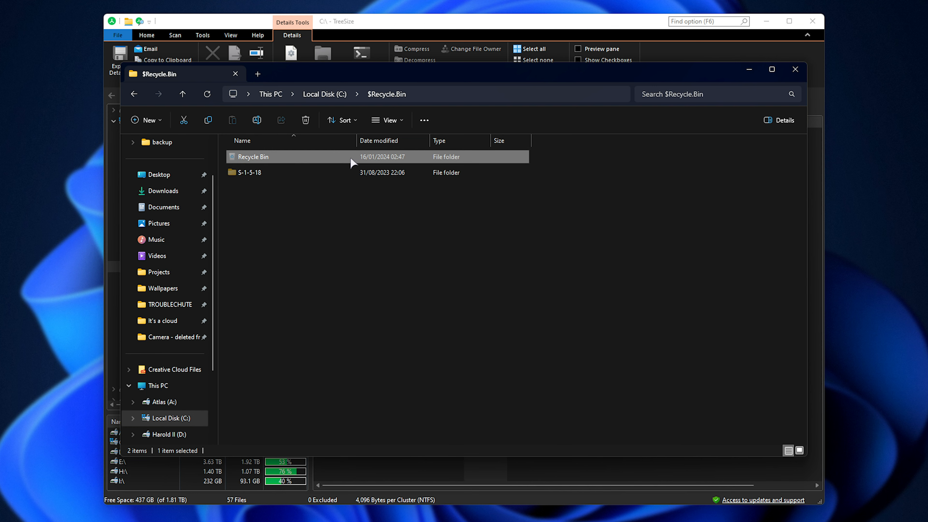
click(747, 70)
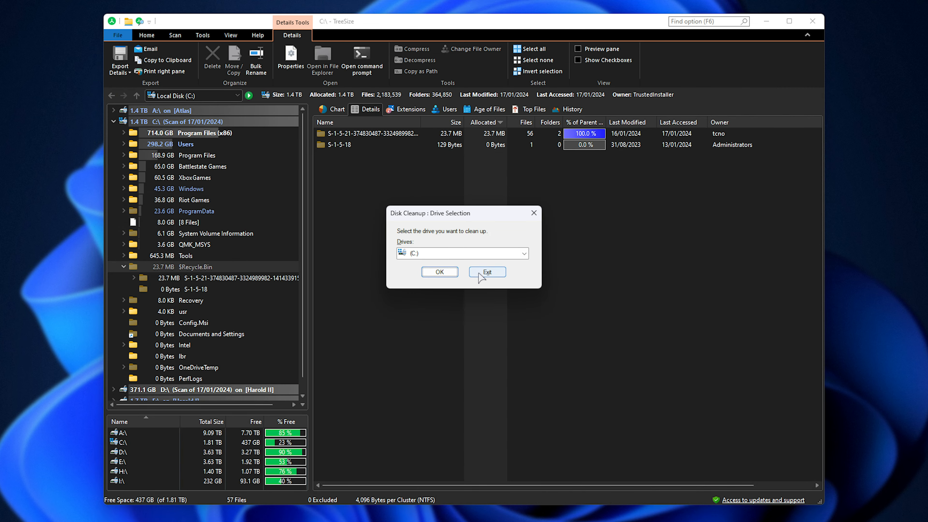
Scan drive C: with Disk Cleanup, view its Recycle Bin entry, and close it without cleaning
click(440, 272)
click(411, 236)
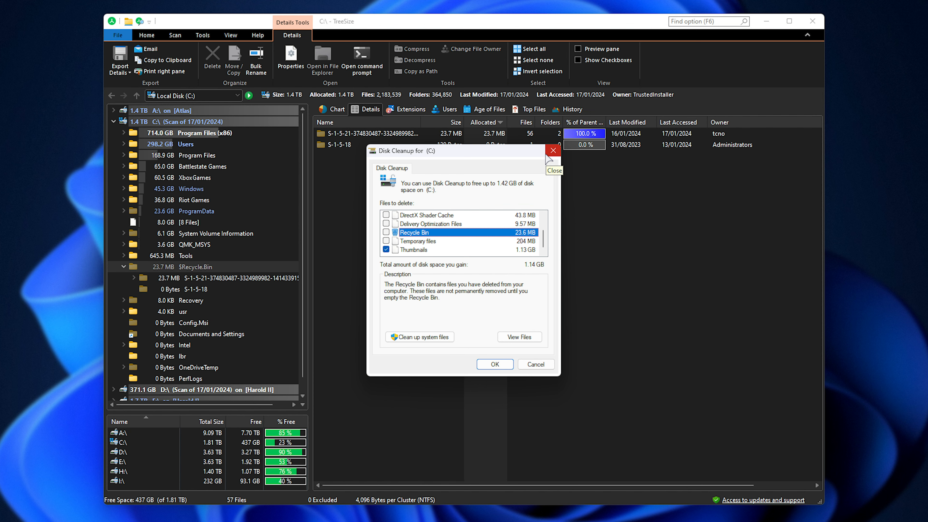
click(553, 150)
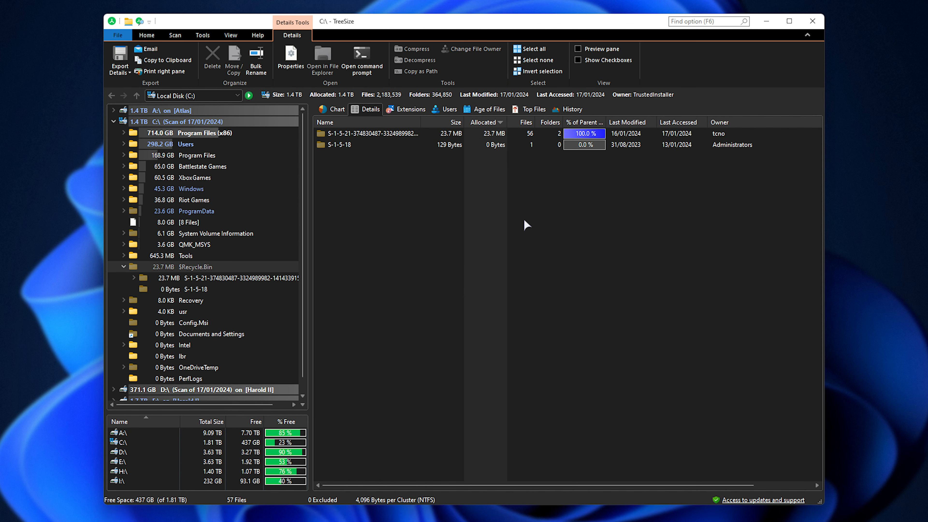
click(264, 270)
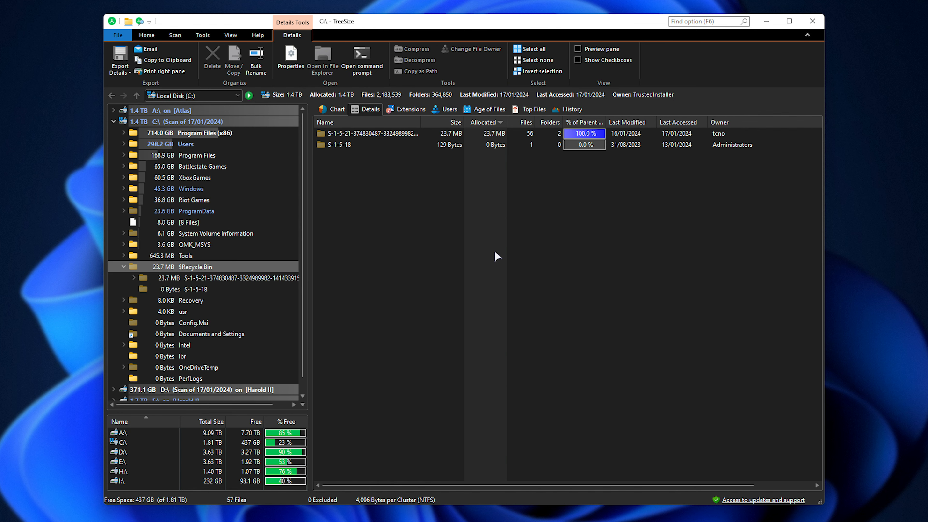
Search for "terminal" and run Terminal as administrator
key(super)
text(terminal)
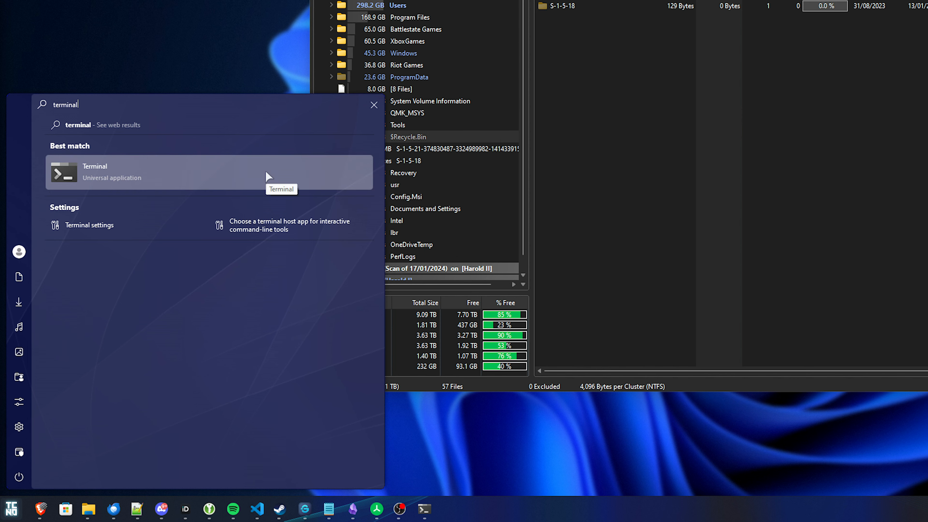
right_click(230, 179)
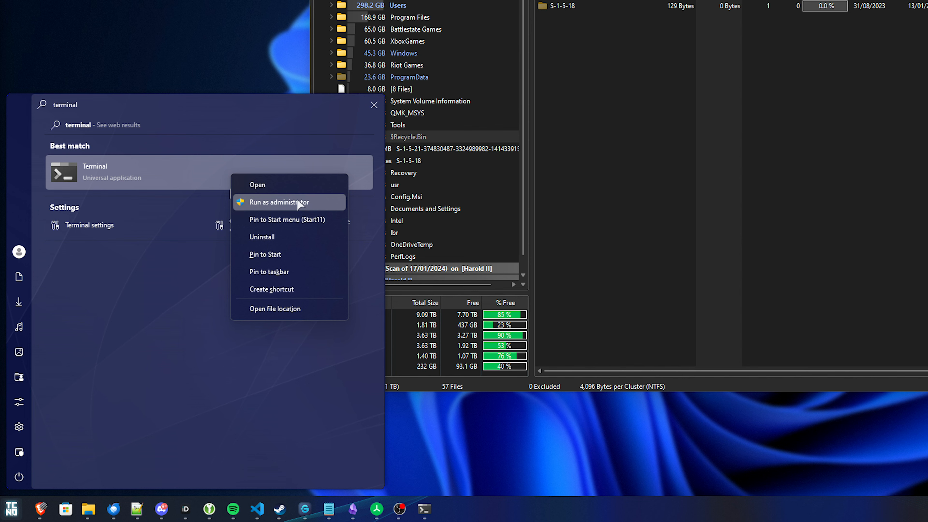
click(296, 201)
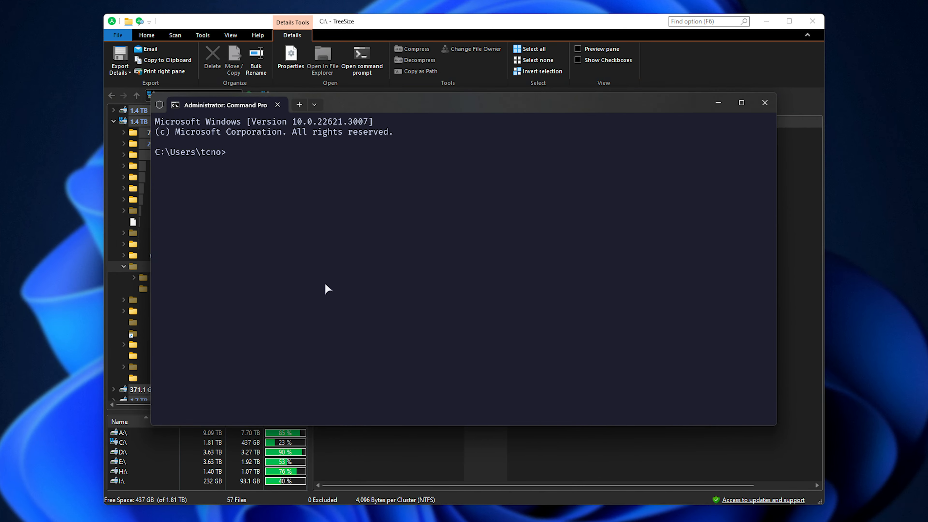
Delete the C: drive's recycle bin folder with the command rd /s C:\$Recycle.Bin, answering y to confirm
text(rd /s)
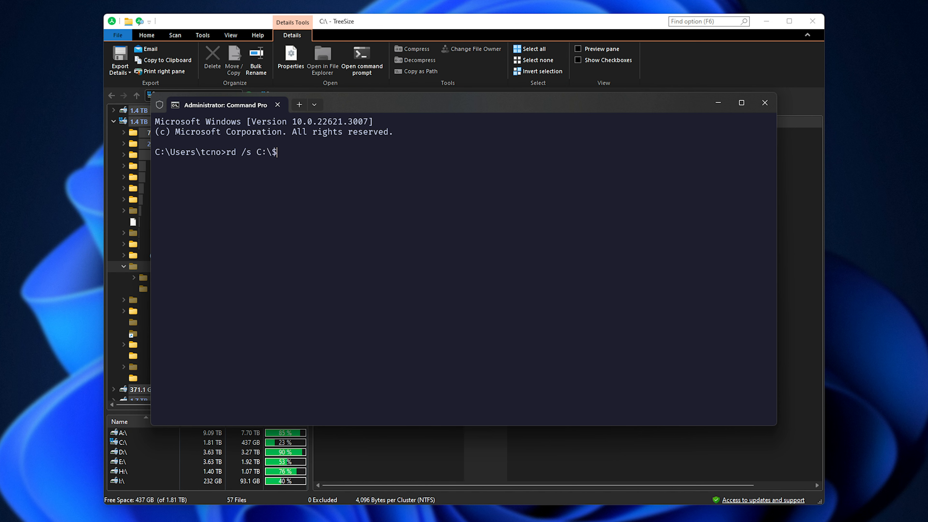
text(C:\$R)
key(Tab)
key(Return)
text(y)
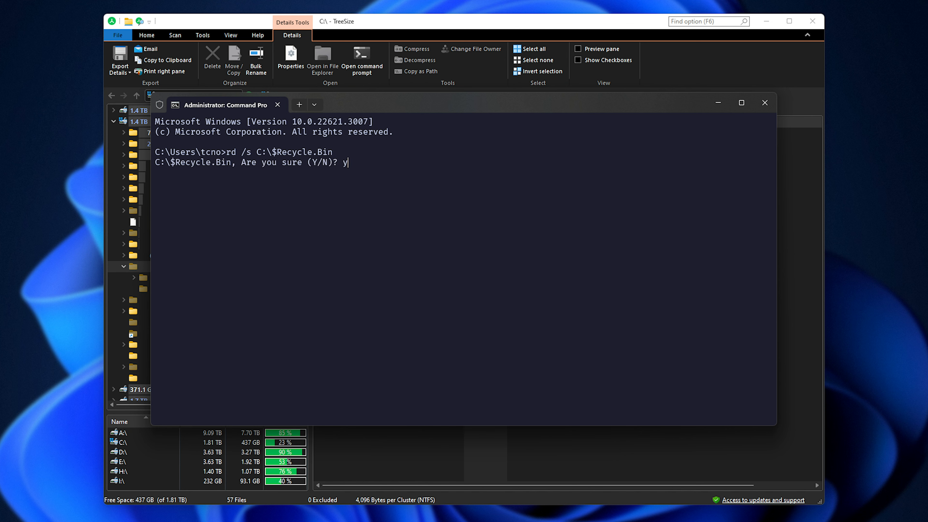
key(Return)
Check drive C:'s folder list in TreeSize, minimize it, and sort the Recycle Bin by original location
click(396, 442)
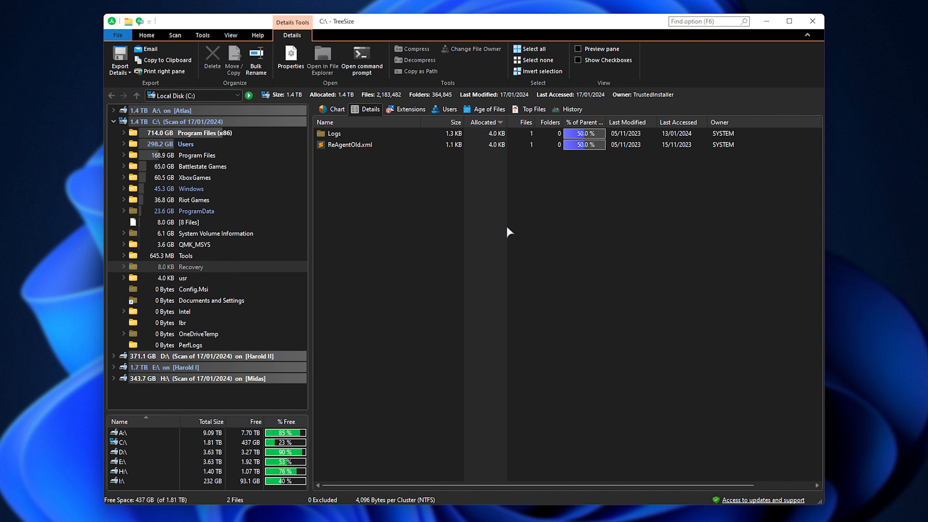
click(766, 20)
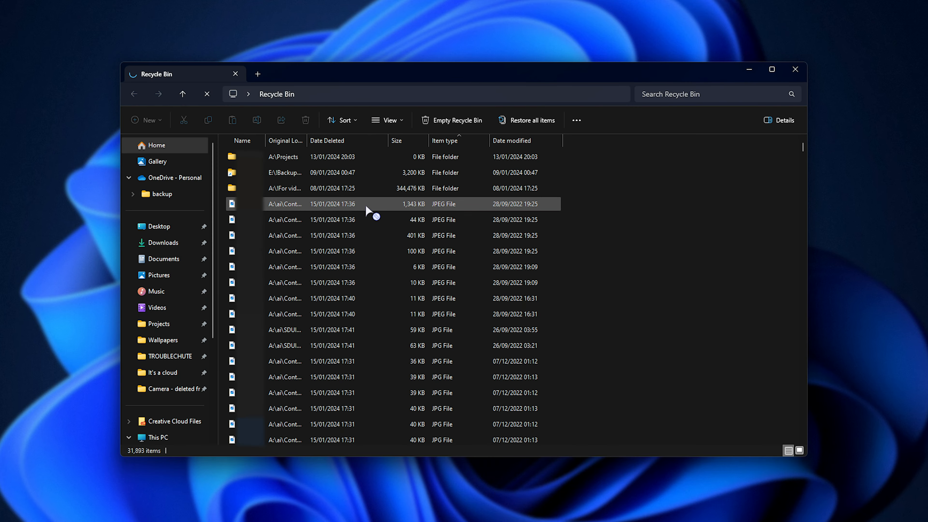
click(289, 142)
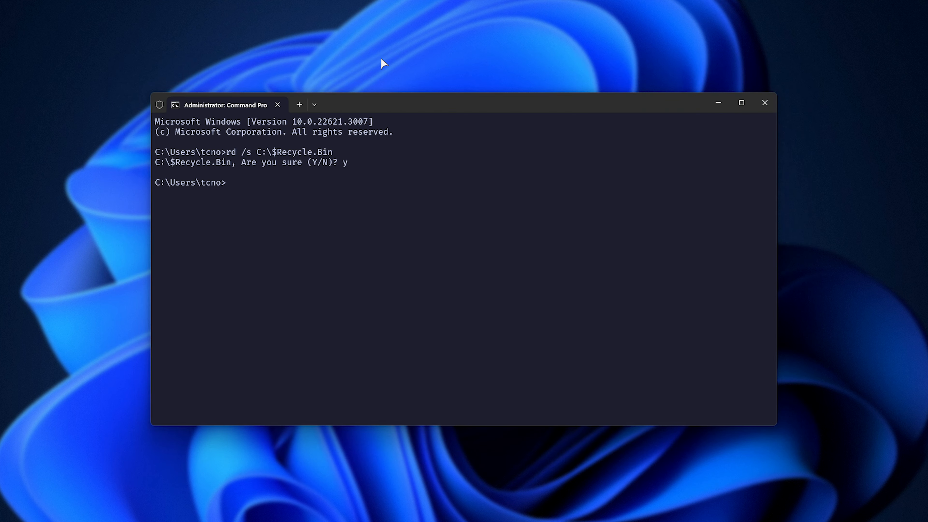
Create a new bitmap image on the desktop
right_click(349, 2)
mouse_move(402, 130)
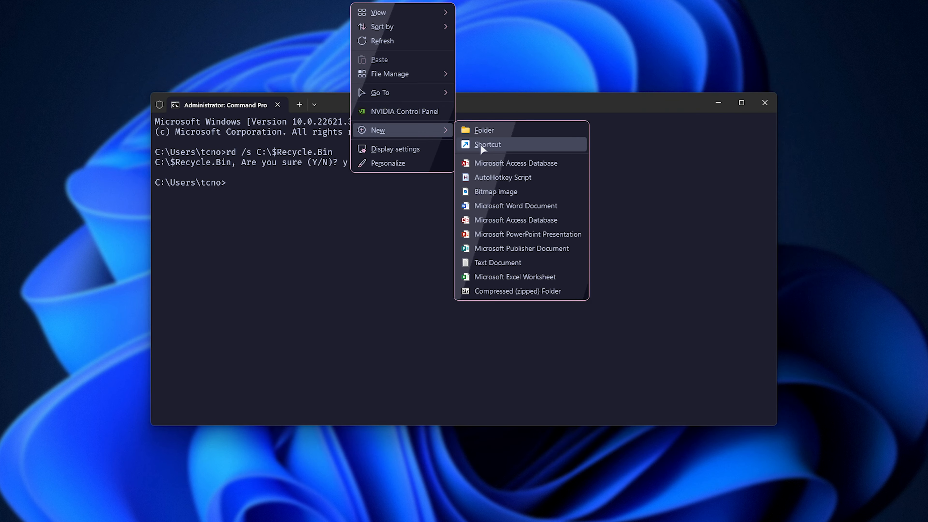
click(489, 191)
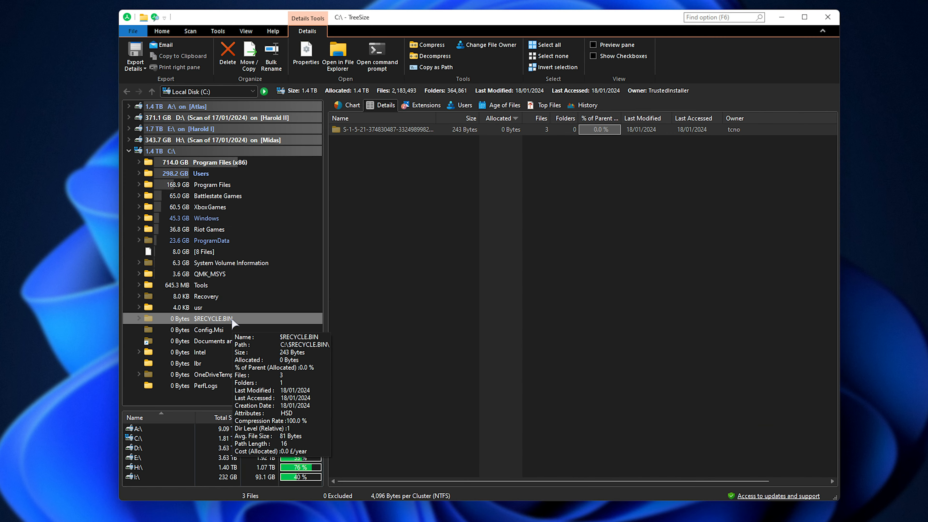
Open the user's SID subfolder inside C:\$RECYCLE.BIN in TreeSize to examine its contents
double_click(423, 129)
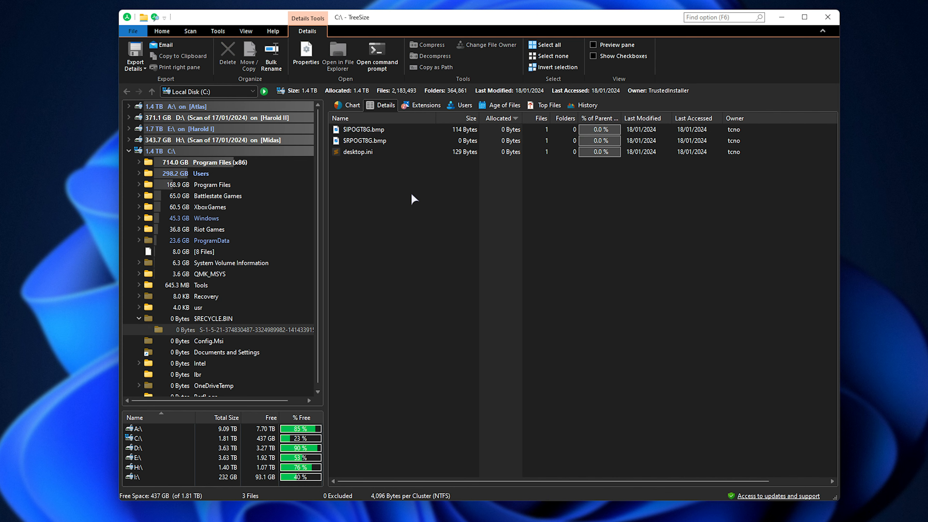
drag(401, 174, 376, 128)
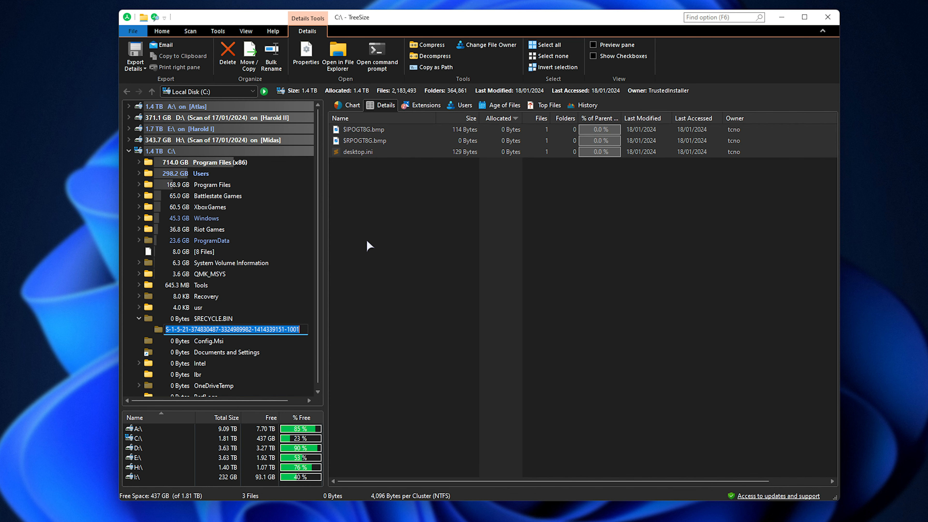
click(400, 295)
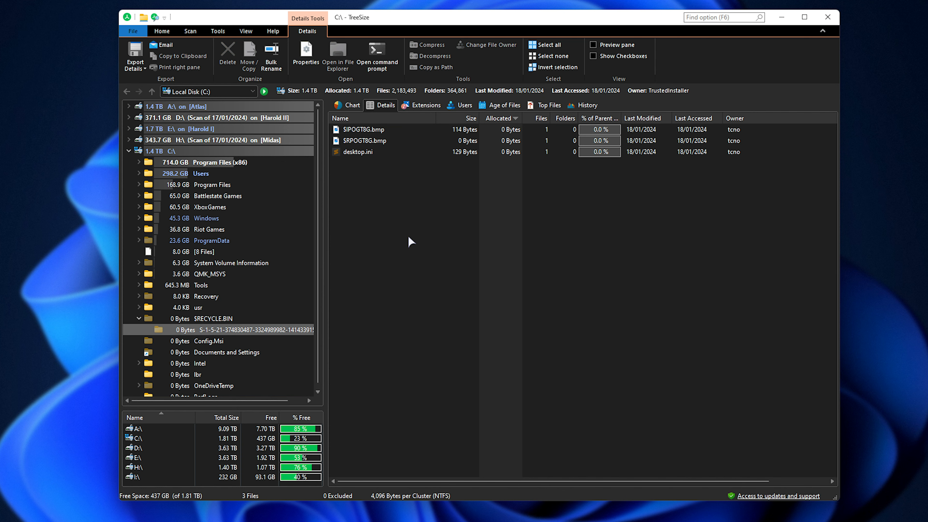
drag(409, 242, 376, 142)
click(390, 205)
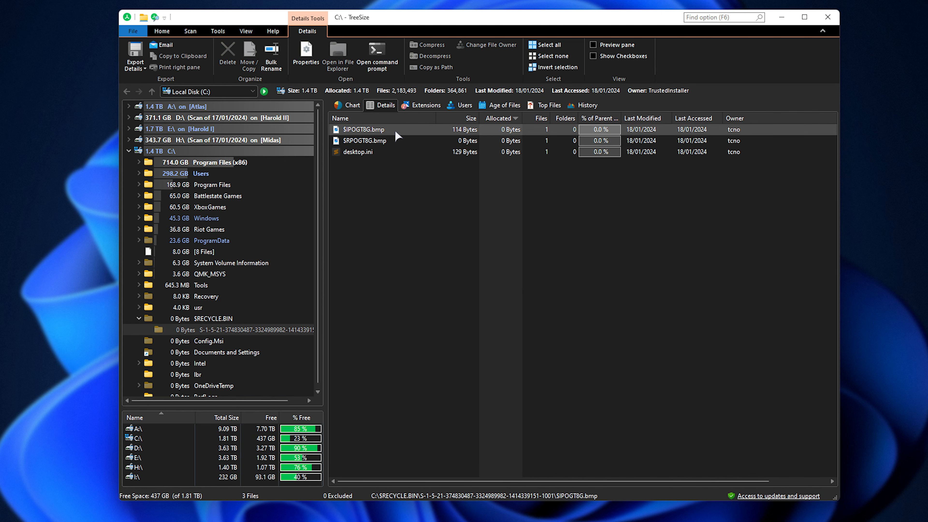
Inspect the entries $IPOGT8G.bmp, $RPOGT8G.bmp and desktop.ini in the user's recycle bin folder
click(397, 137)
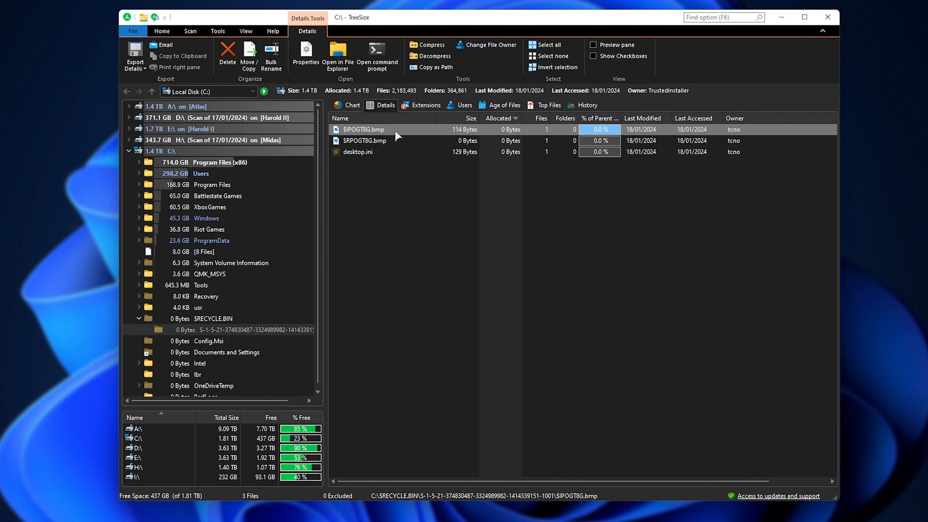
ctrl+click(397, 143)
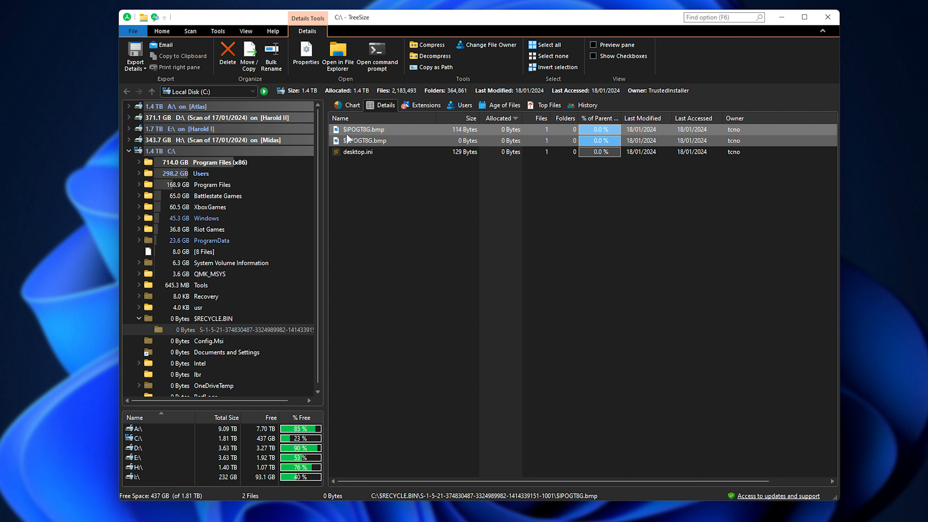
click(383, 175)
click(388, 152)
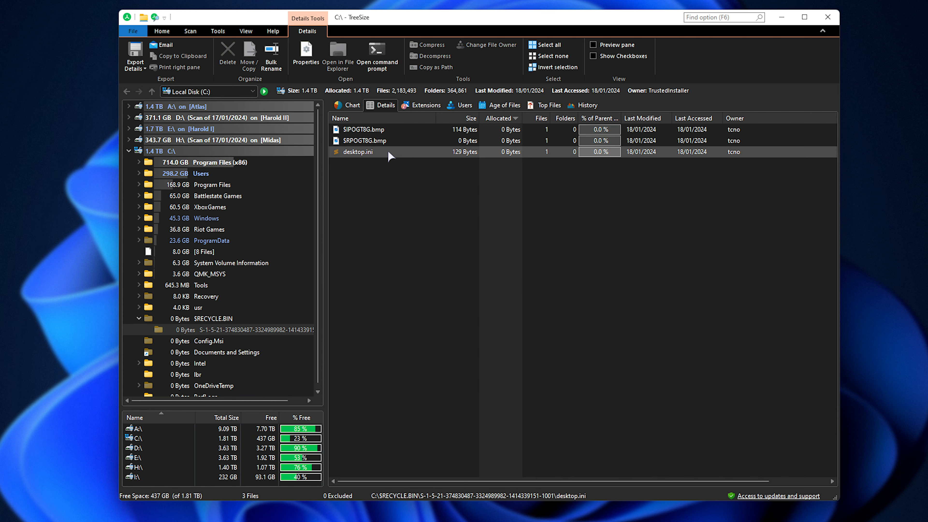
click(388, 140)
click(386, 131)
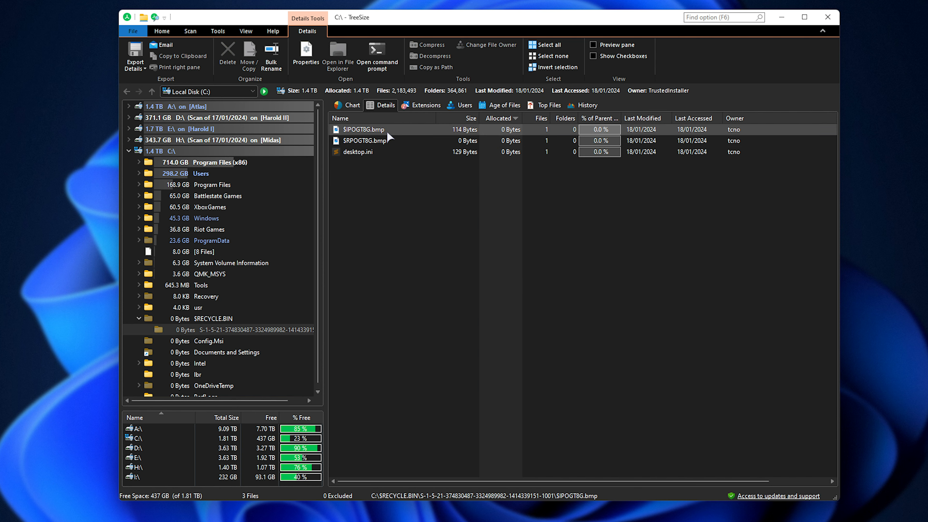
click(419, 142)
click(427, 150)
click(442, 198)
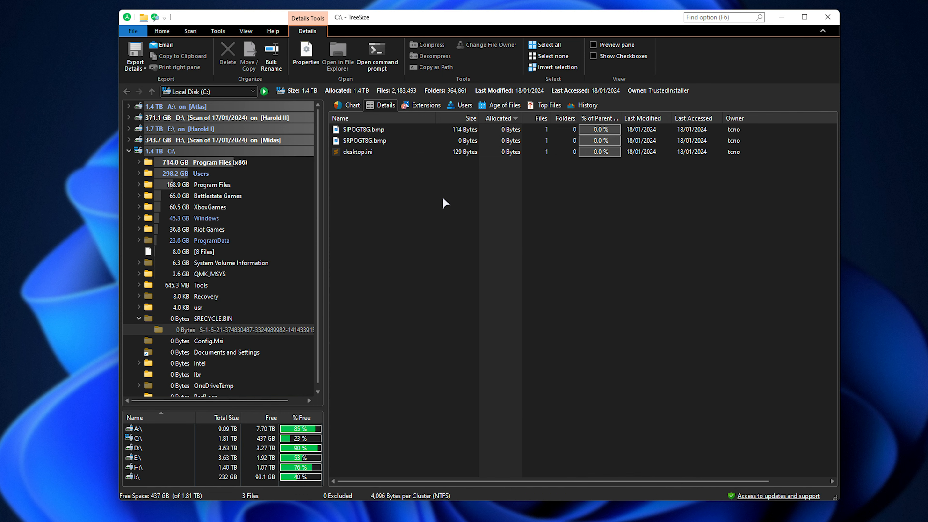